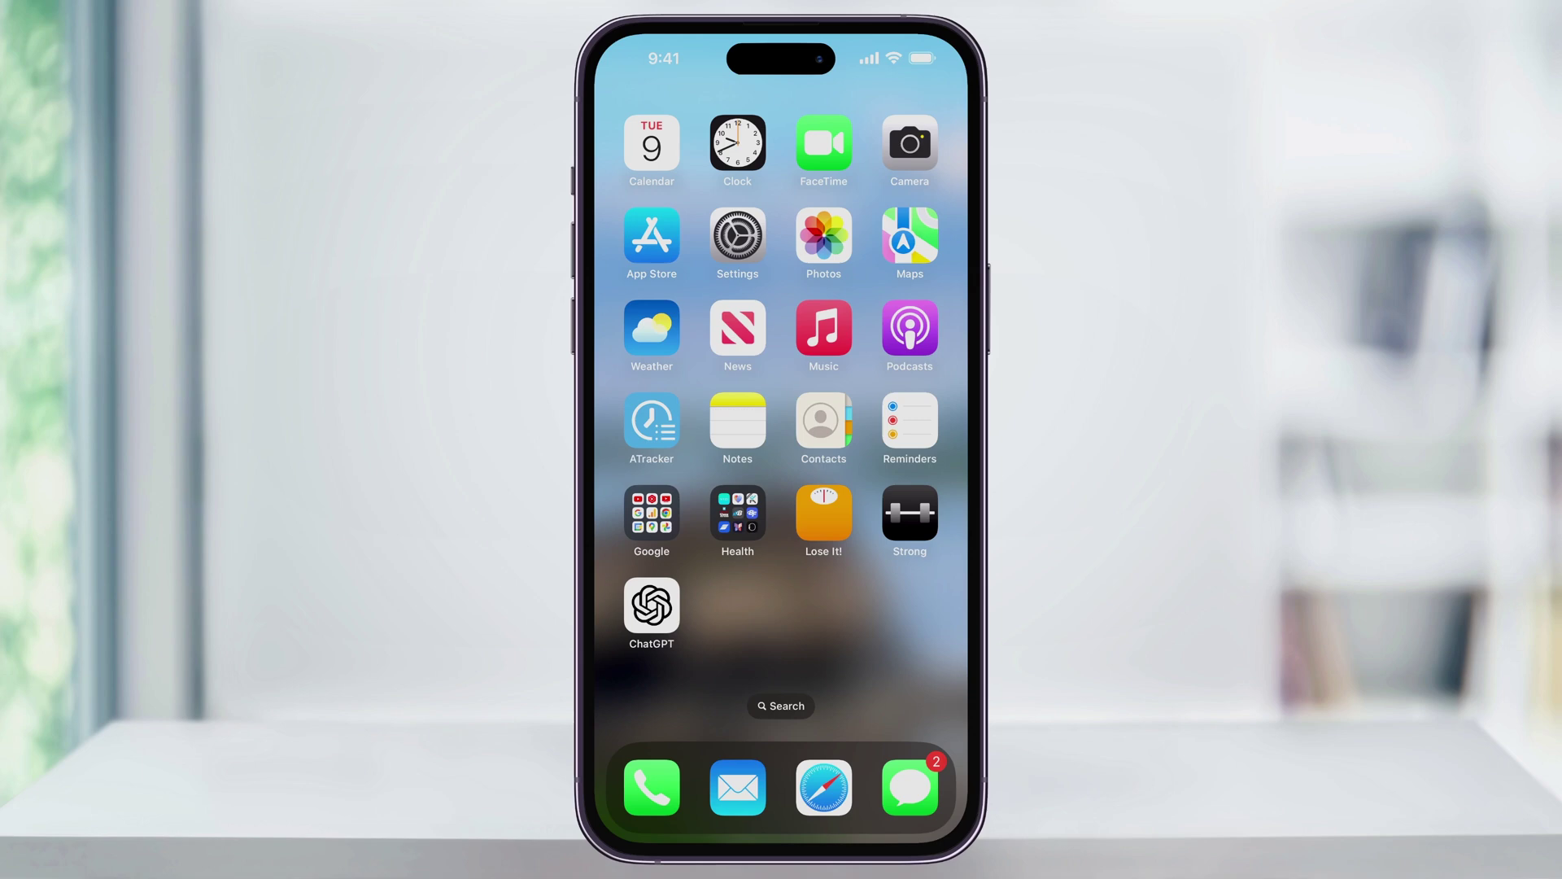
# Open Settings and go to the Notifications page's app list
pyautogui.click(737, 234)
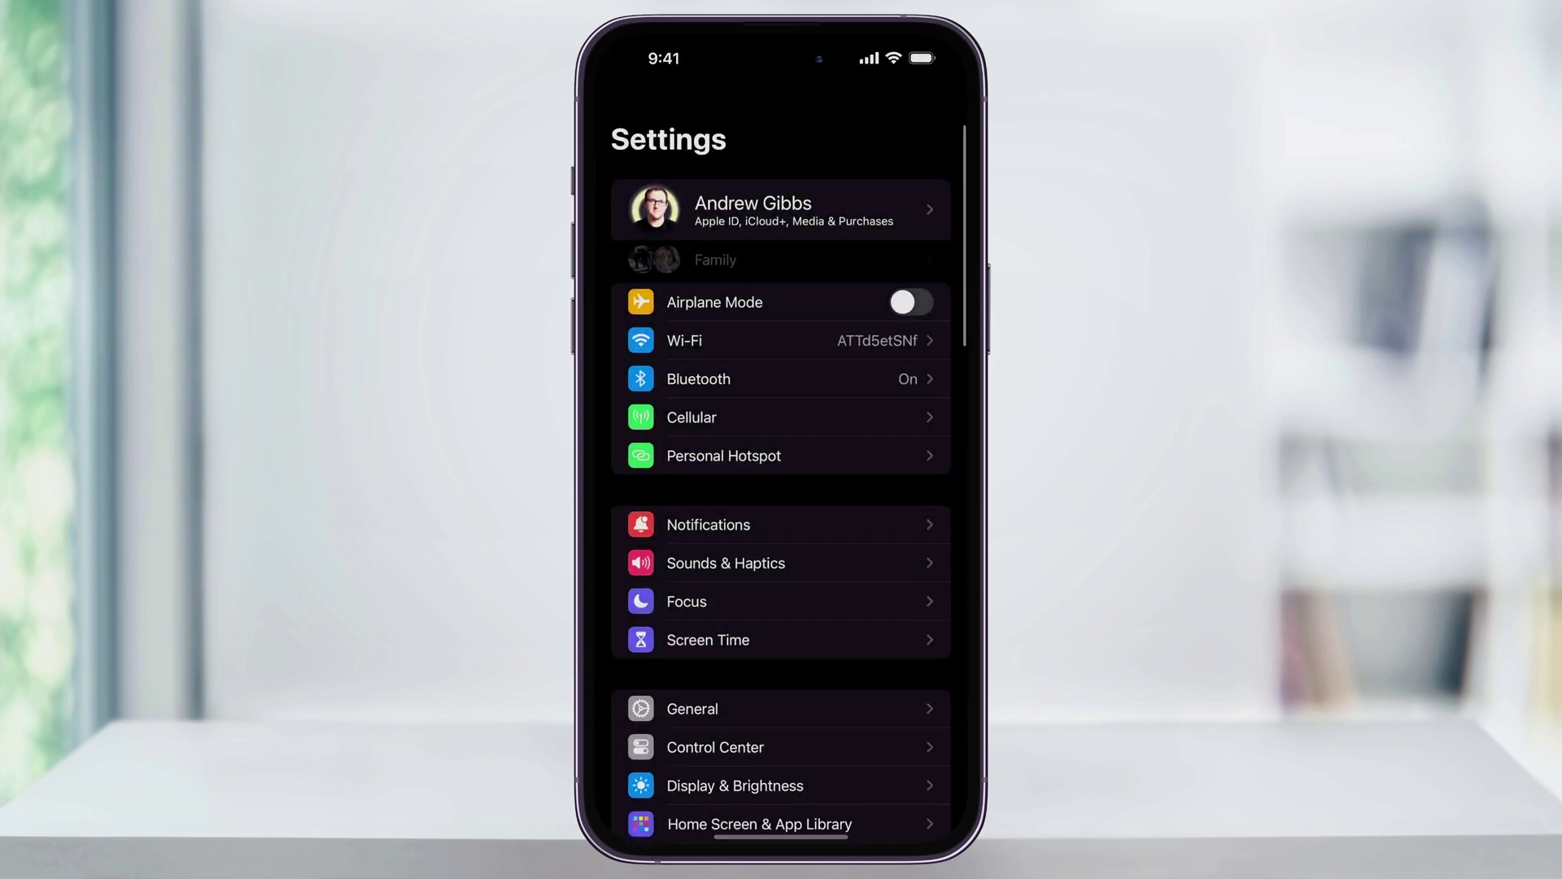
pyautogui.scroll(-2, 781, 489)
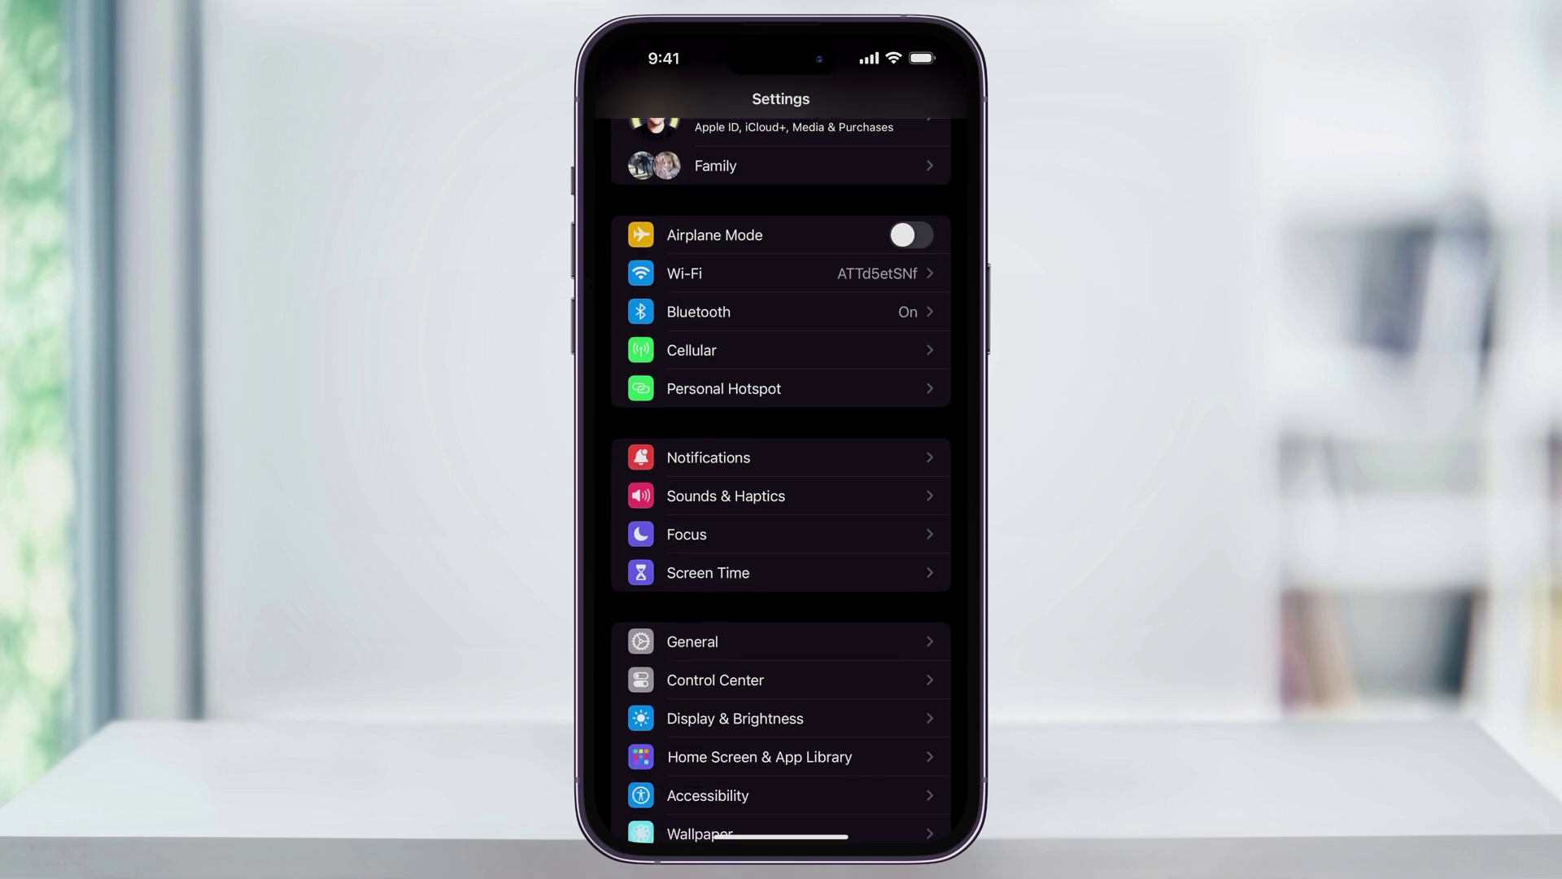
pyautogui.click(709, 457)
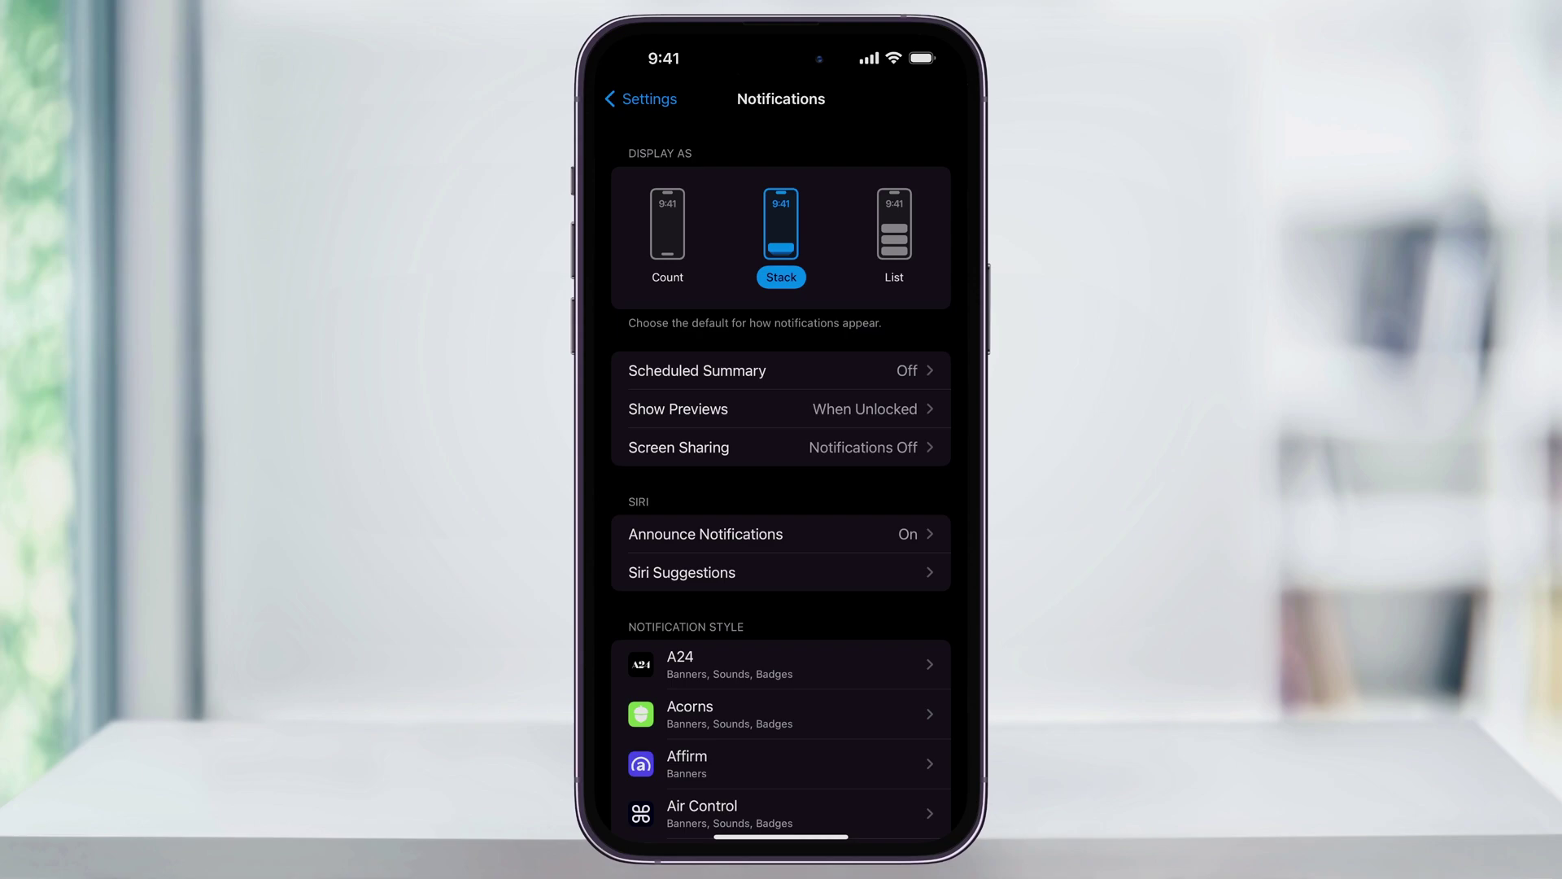
pyautogui.scroll(-5, 782, 489)
pyautogui.scroll(-5, 781, 488)
pyautogui.scroll(-5, 781, 489)
pyautogui.scroll(-5, 781, 489)
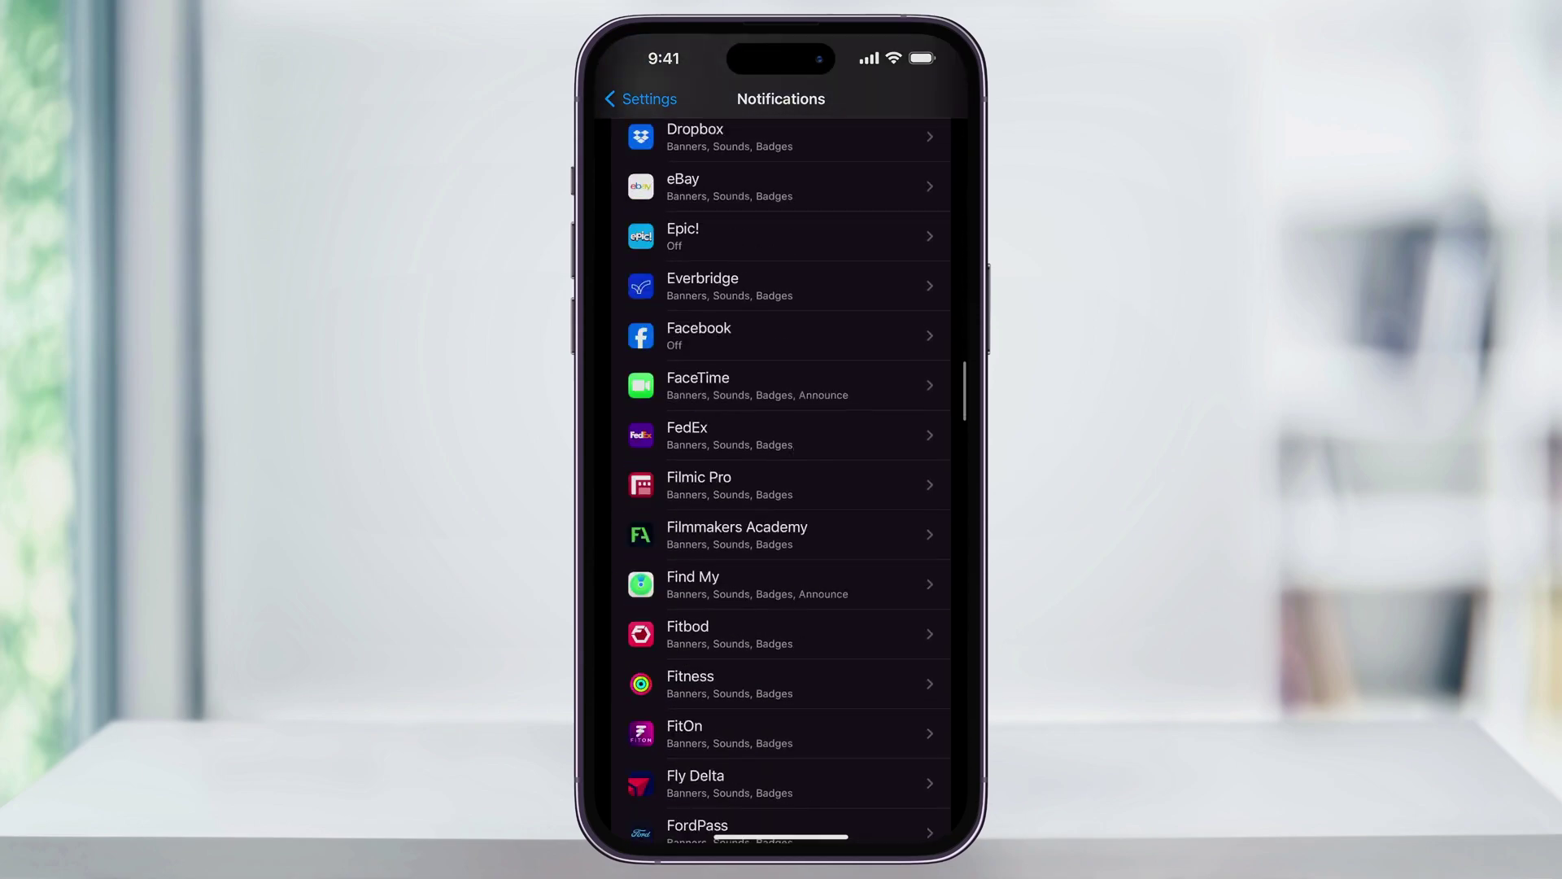
pyautogui.scroll(-5, 782, 489)
pyautogui.scroll(-5, 782, 488)
pyautogui.scroll(-5, 781, 489)
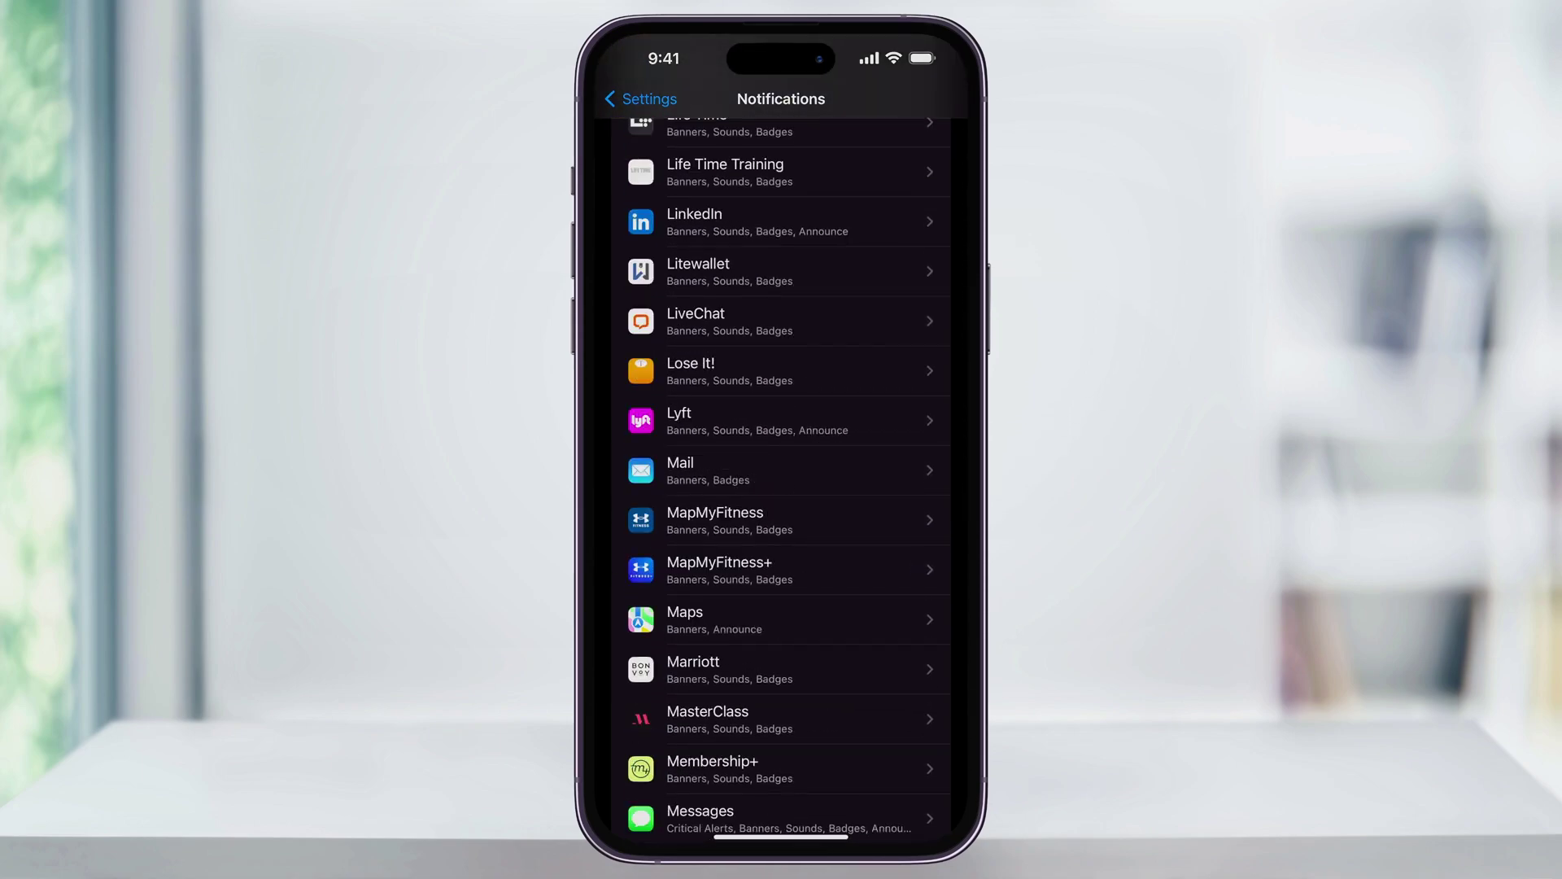
# Open Mail's notification settings and toggle Allow Notifications off, then back on
pyautogui.click(708, 470)
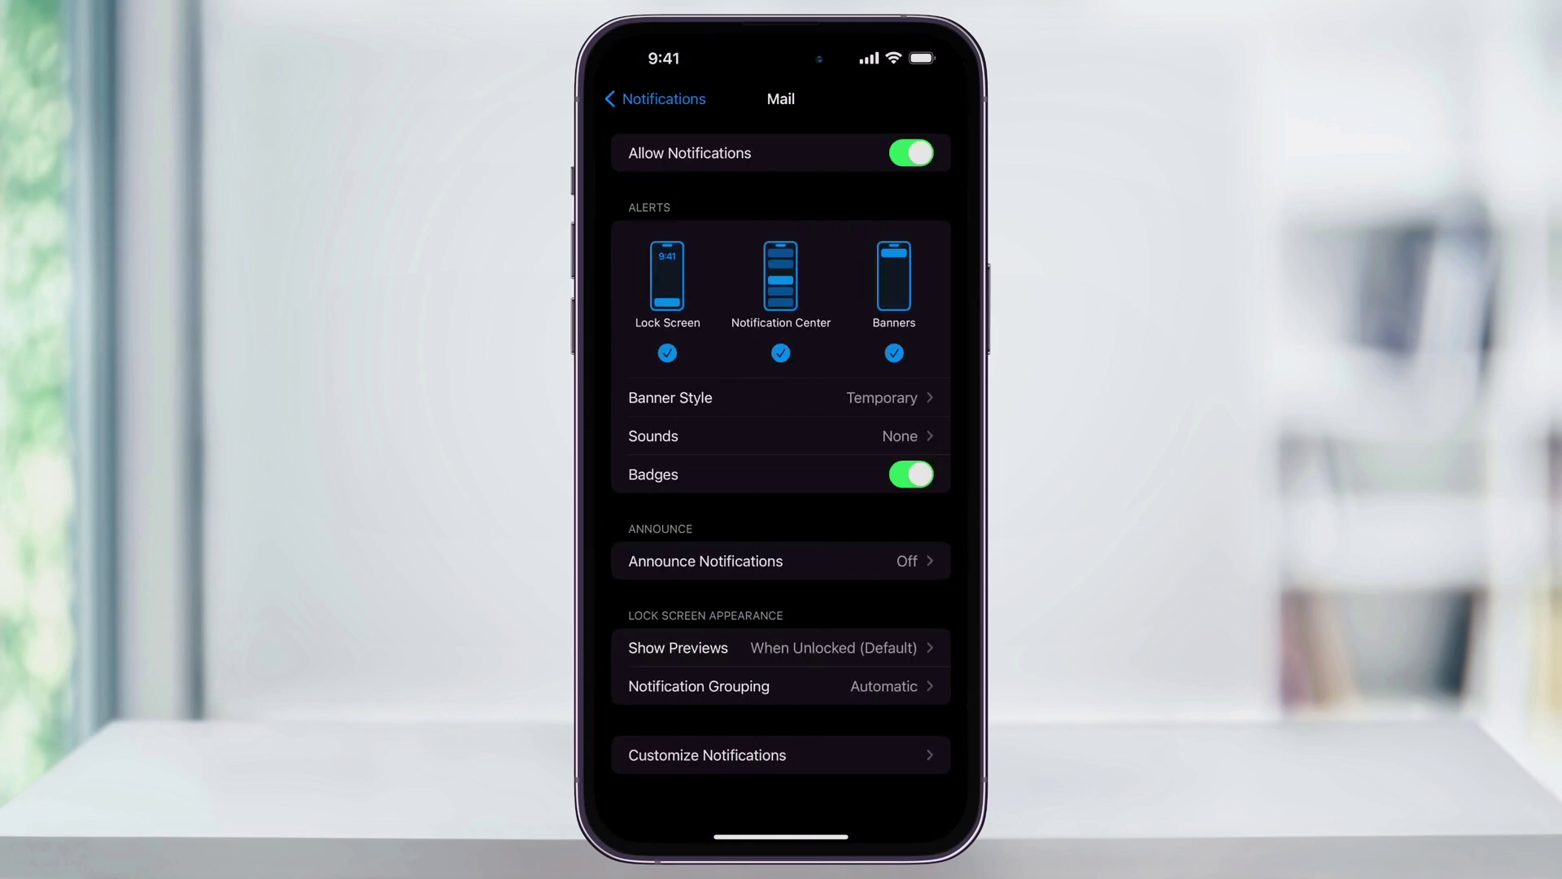
pyautogui.click(910, 153)
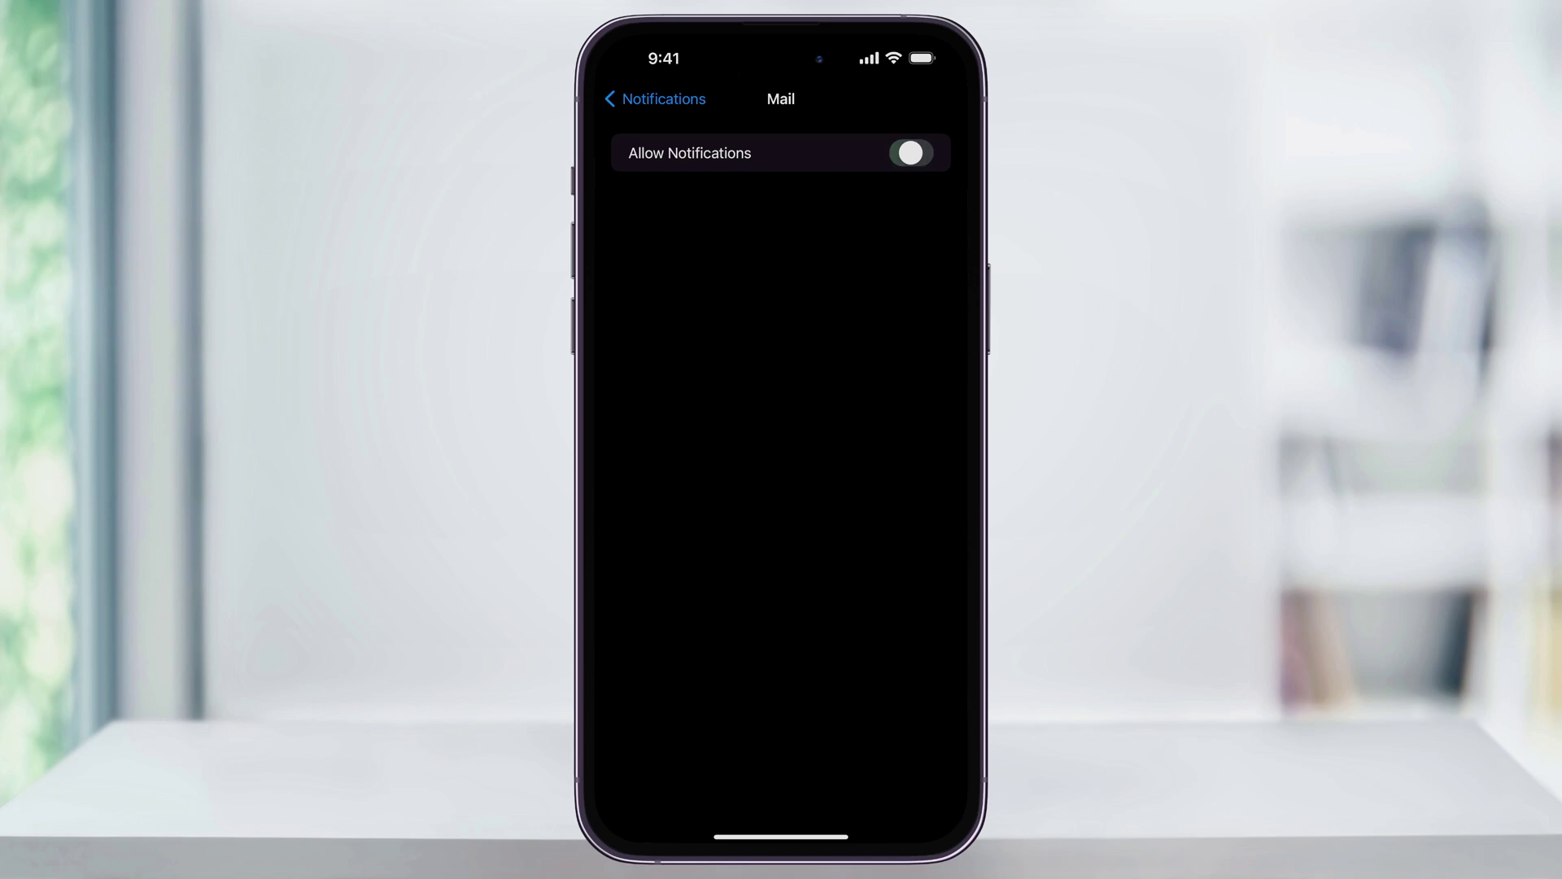
pyautogui.click(910, 152)
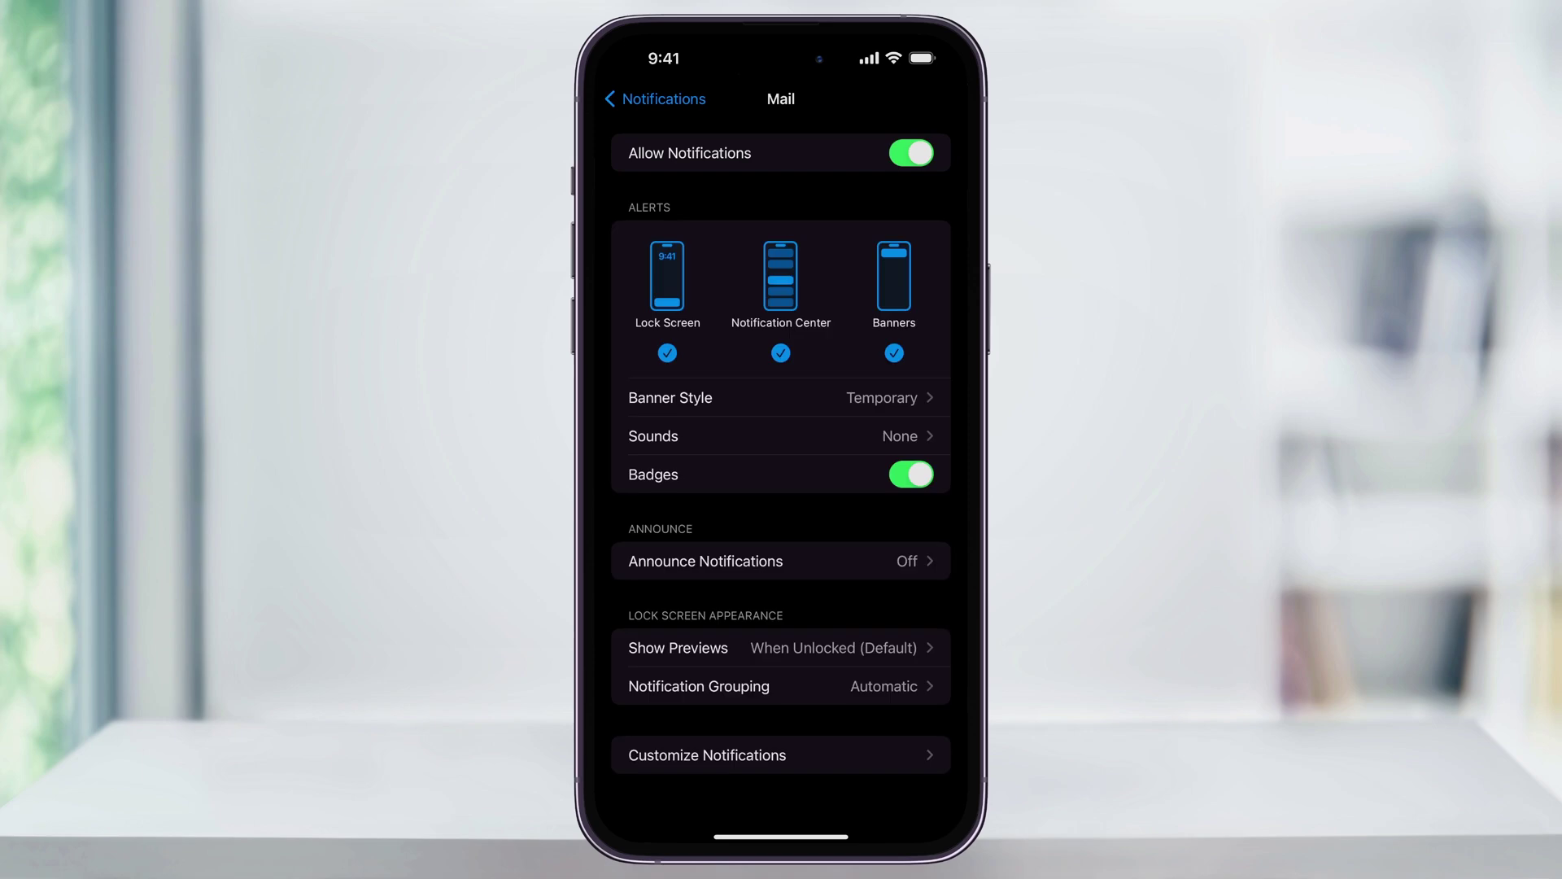